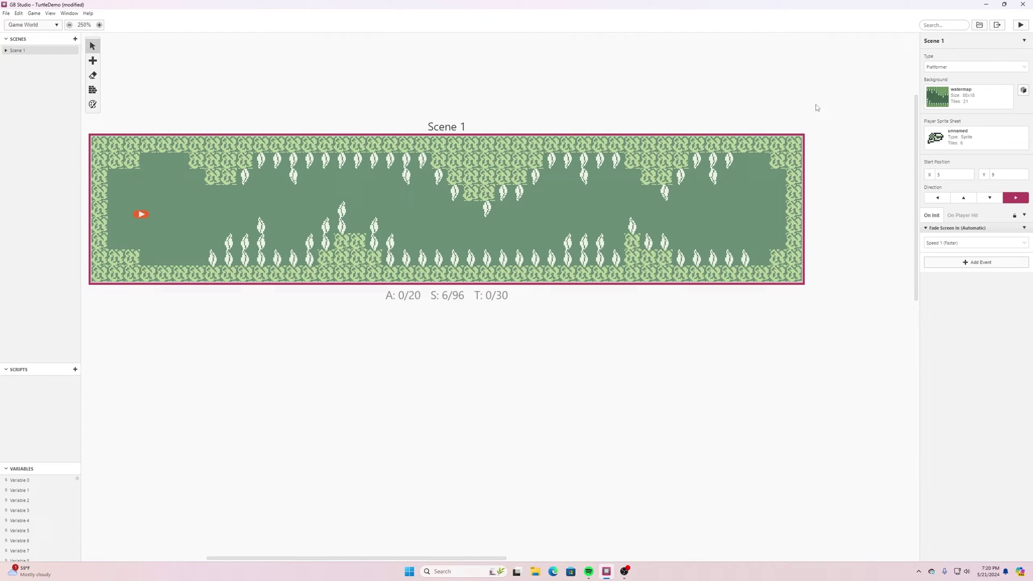
Select Scene 1, the watermap platformer level, to show its properties in the inspector.
{"action": "left_click", "coordinate": [215, 159]}
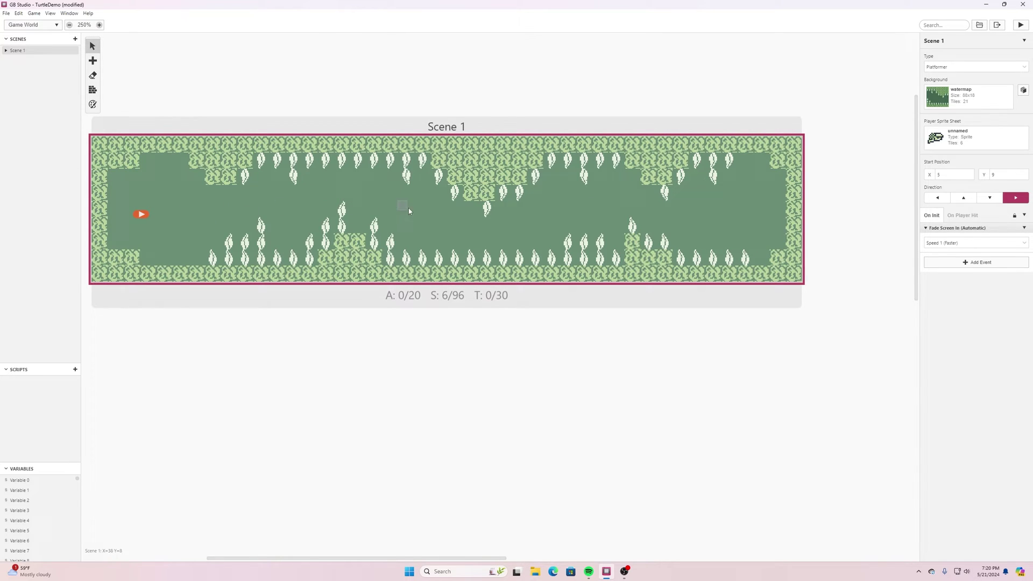
Switch Scene 1's type through Top Down 2D to Shoot Em' Up and save the project.
{"action": "left_click", "coordinate": [978, 67]}
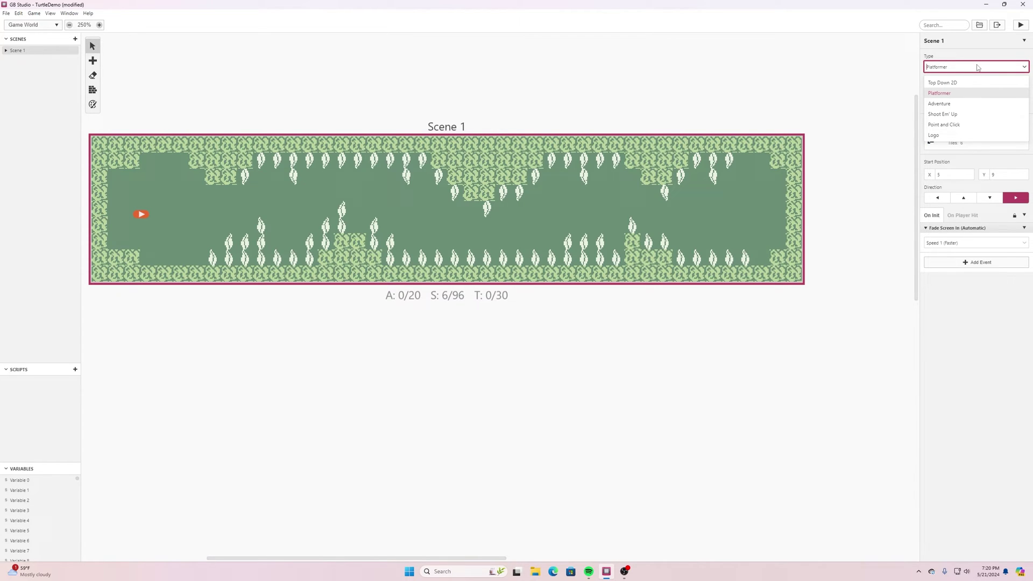
{"action": "left_click", "coordinate": [967, 81]}
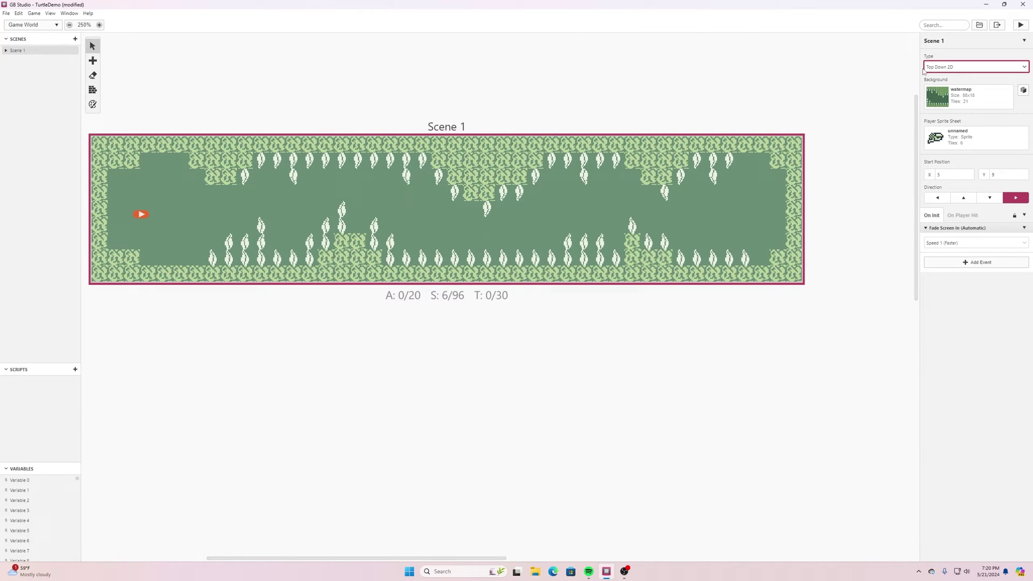
{"action": "left_click", "coordinate": [948, 68]}
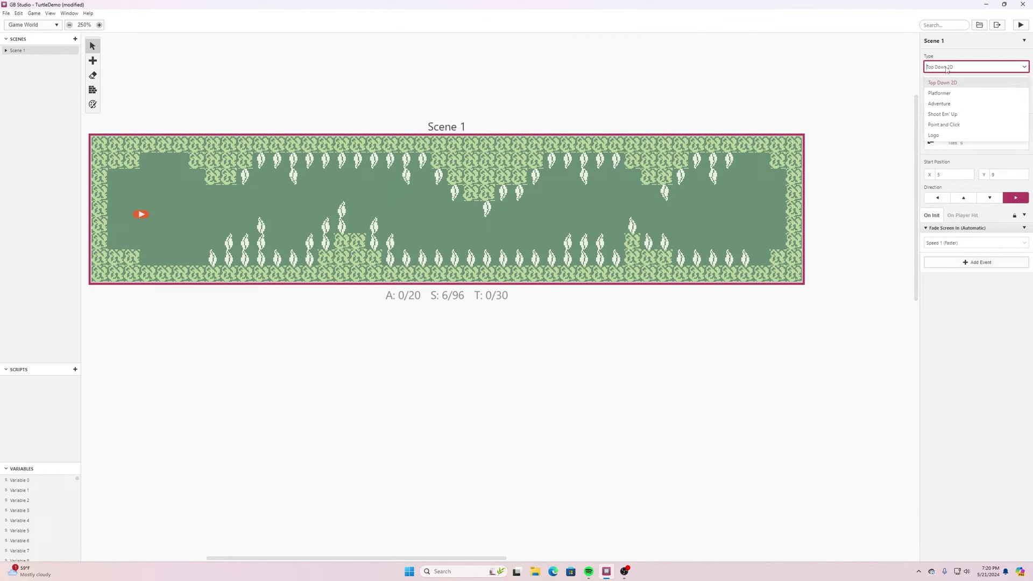
{"action": "left_click", "coordinate": [946, 114]}
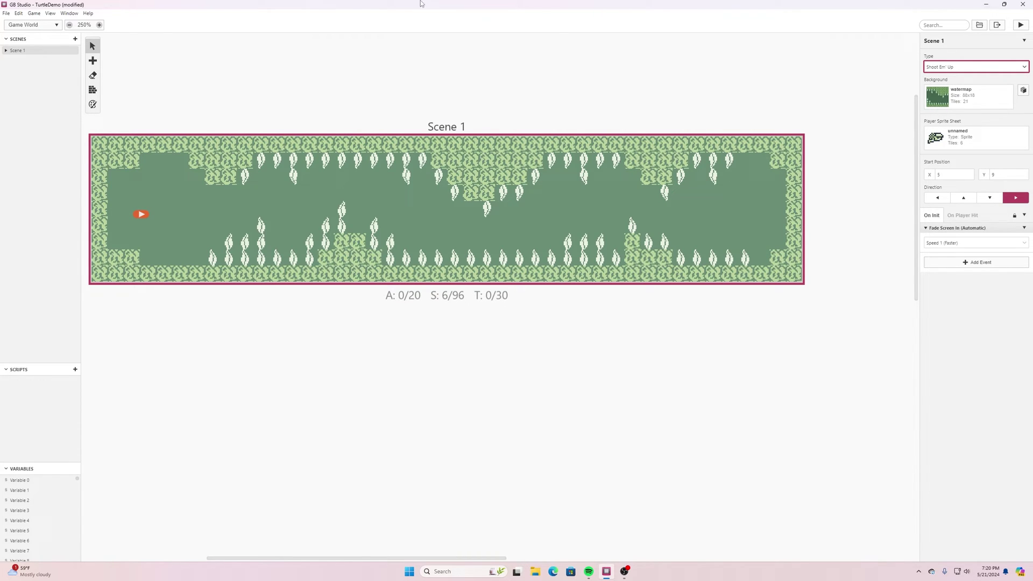
{"action": "left_click", "coordinate": [6, 13]}
{"action": "left_click", "coordinate": [22, 47]}
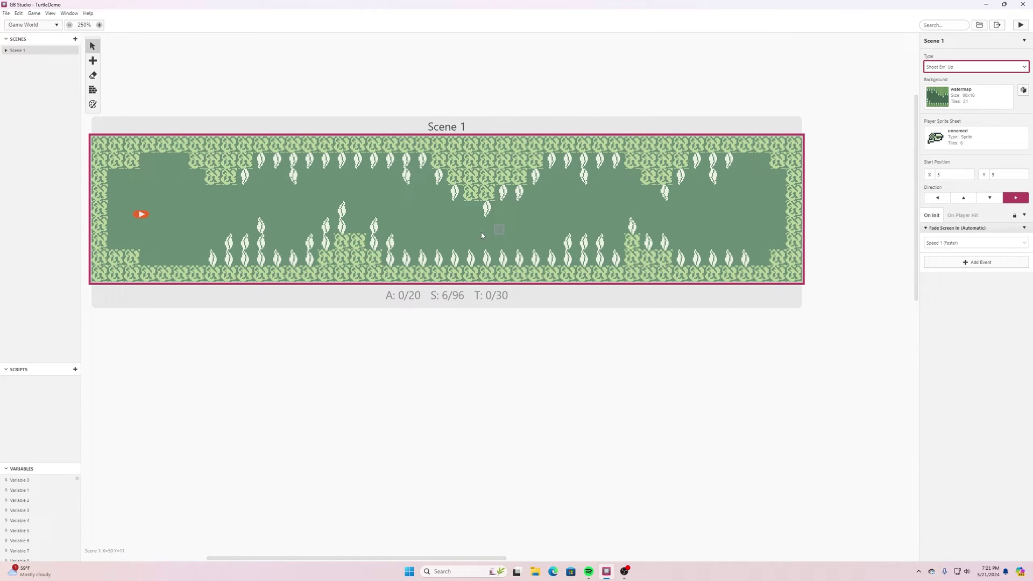
{"action": "left_click", "coordinate": [1021, 25]}
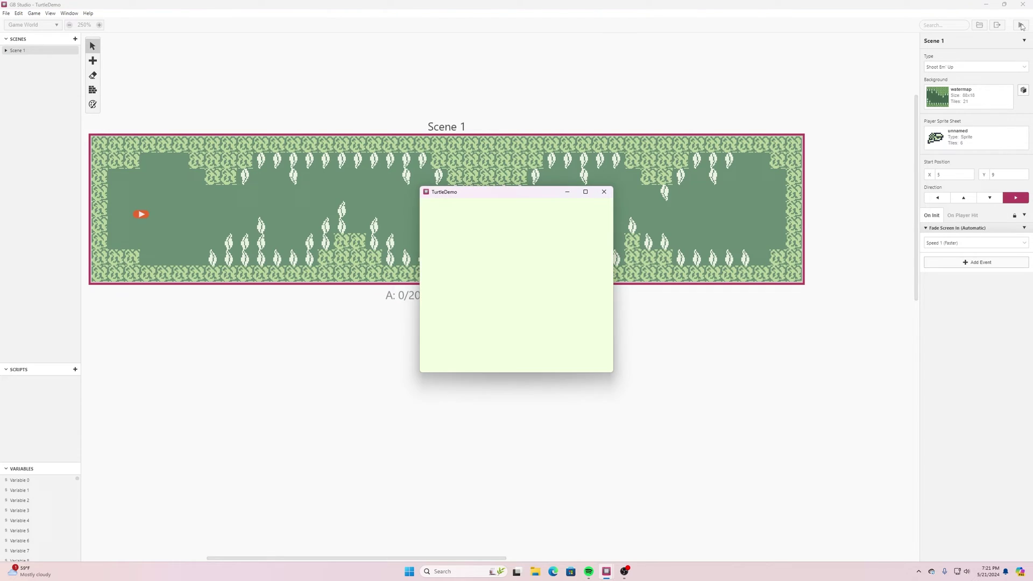
{"action": "key", "text": "Up"}
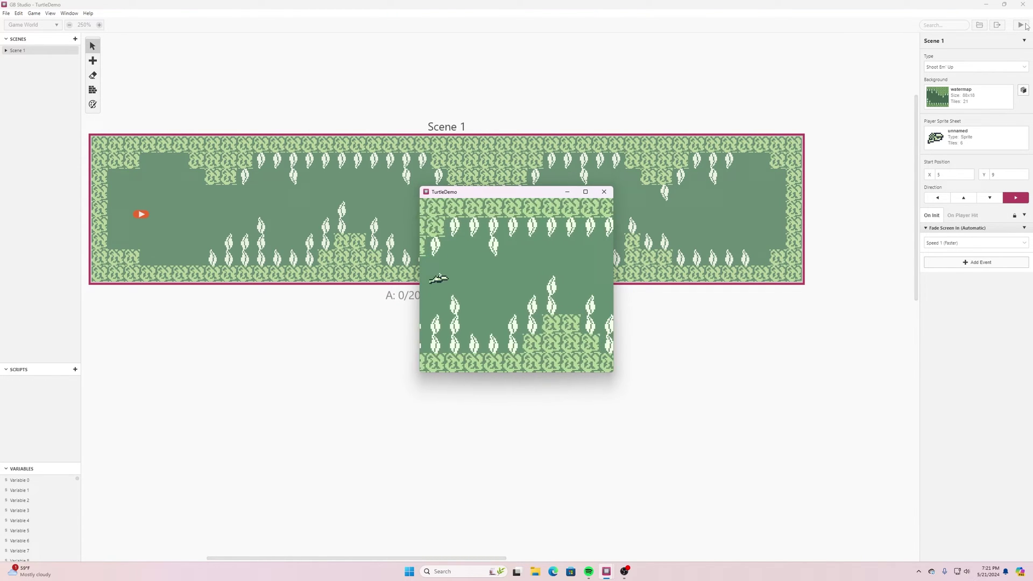
{"action": "key", "text": "Down"}
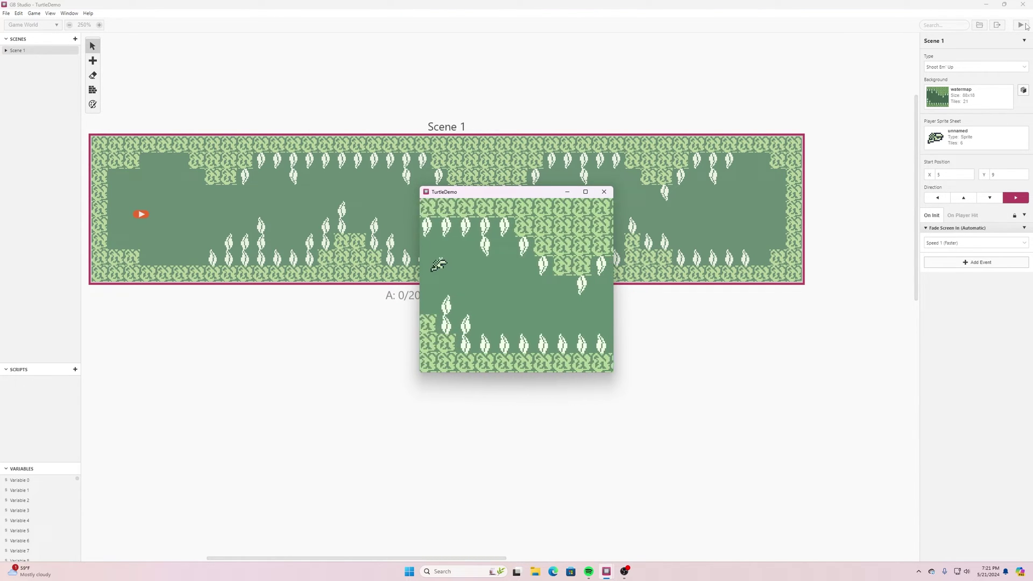
{"action": "key", "text": "Down"}
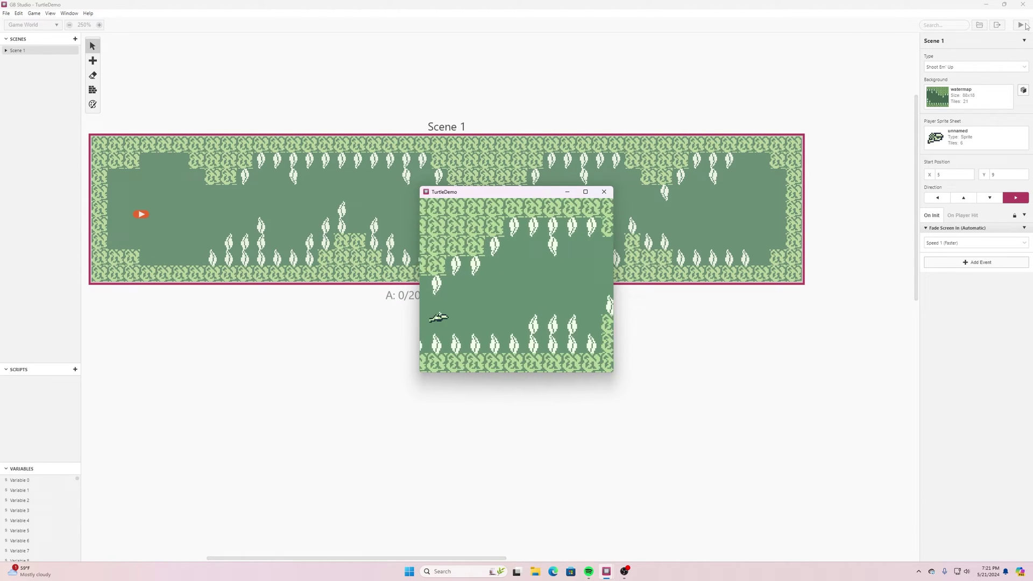
{"action": "key", "text": "Up"}
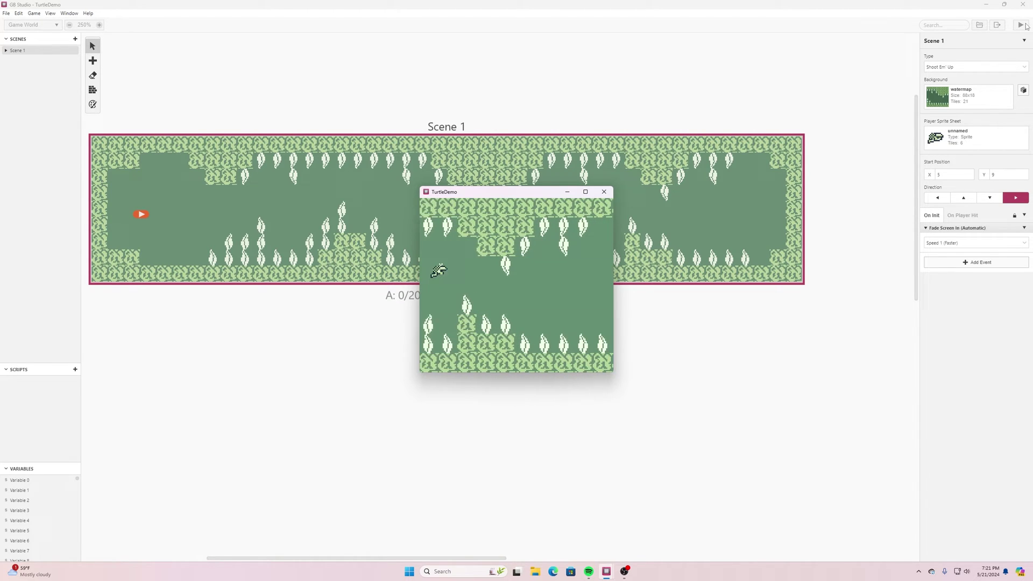
{"action": "key", "text": "Down"}
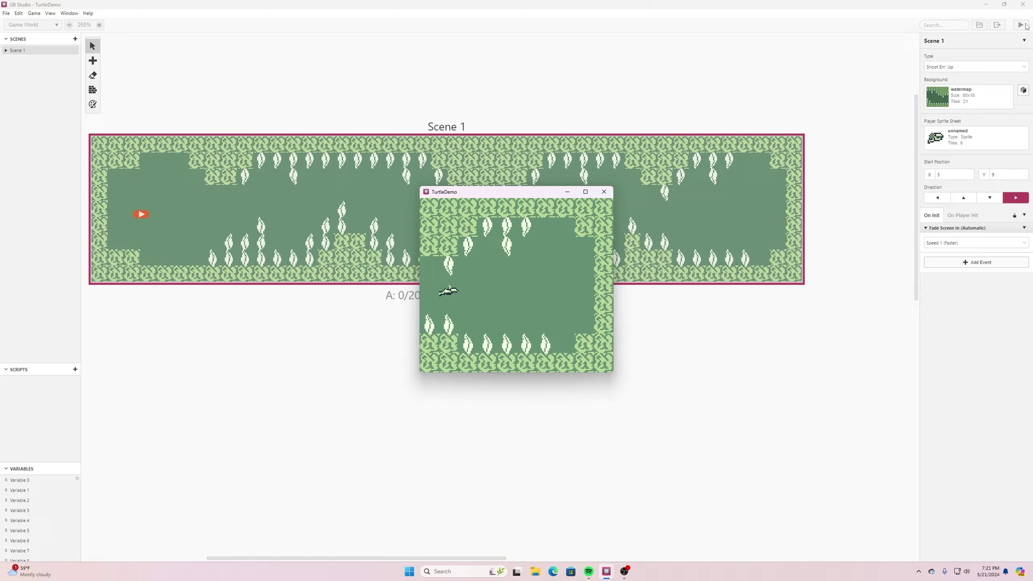
{"action": "left_click", "coordinate": [604, 191]}
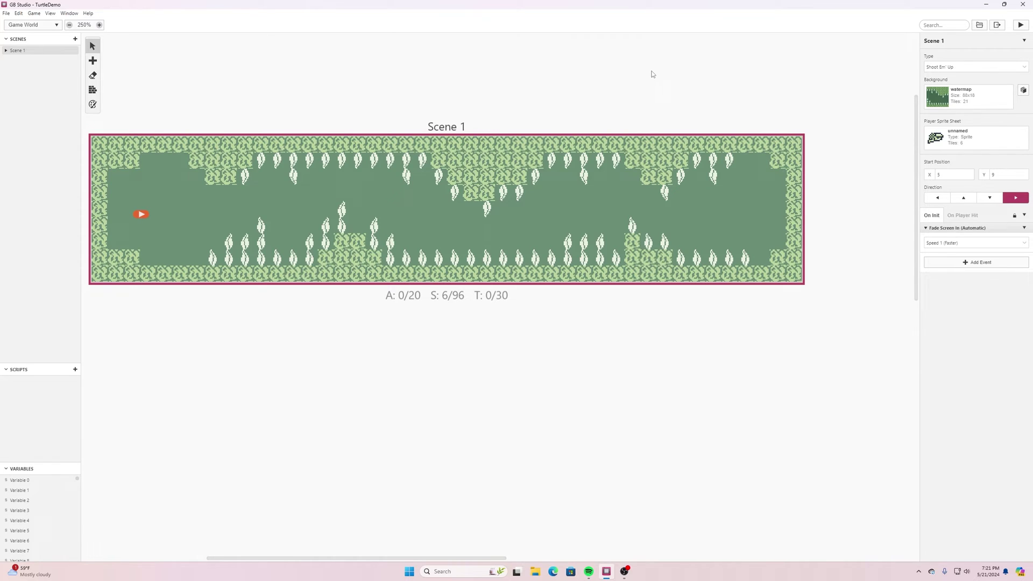
Set Scene 1 back to Platformer and add an Attach Script To A Button event at scene start.
{"action": "left_click", "coordinate": [974, 67]}
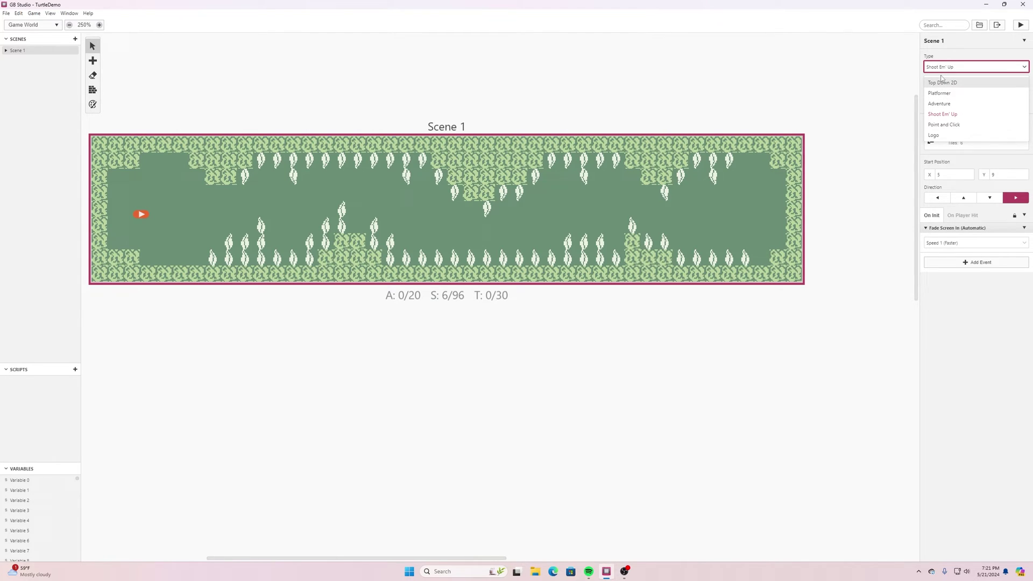
{"action": "left_click", "coordinate": [958, 93]}
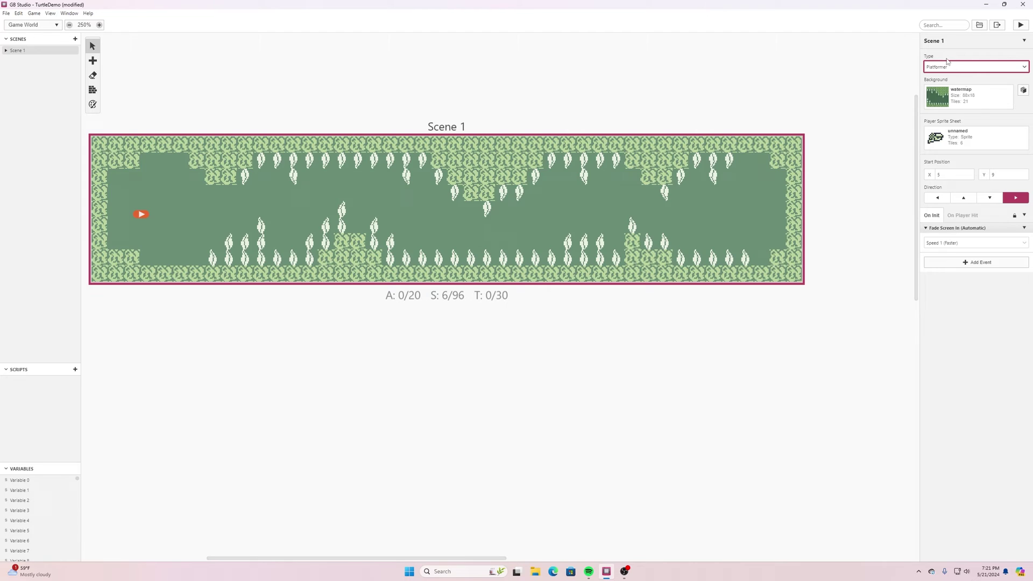
{"action": "left_click", "coordinate": [970, 263]}
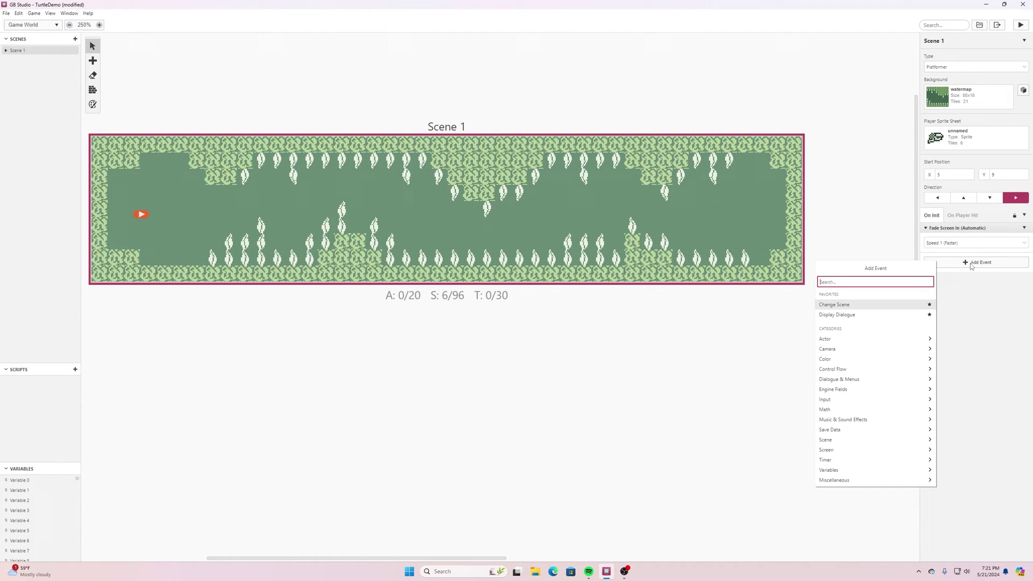
{"action": "type", "text": "button"}
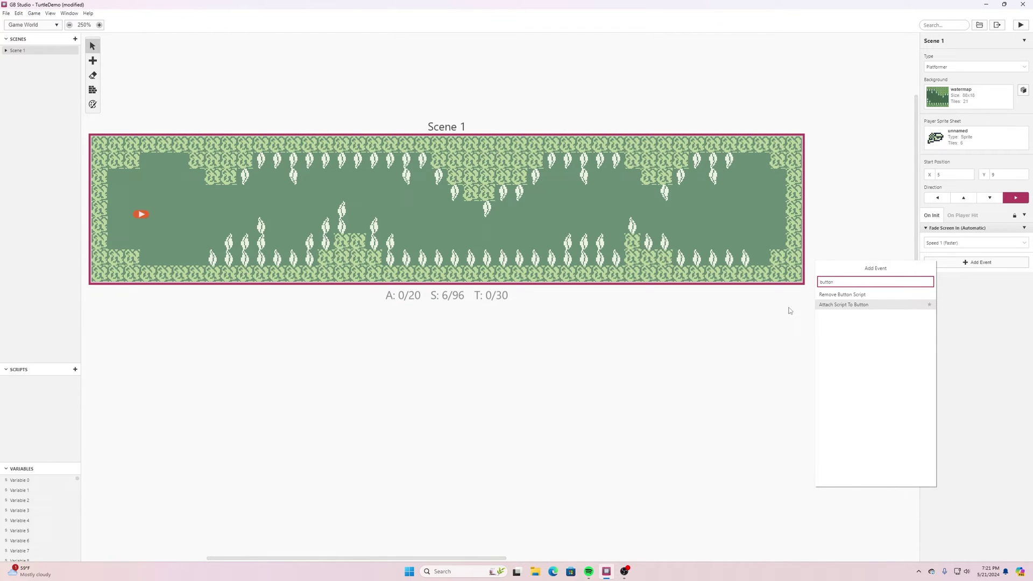
{"action": "left_click", "coordinate": [840, 306]}
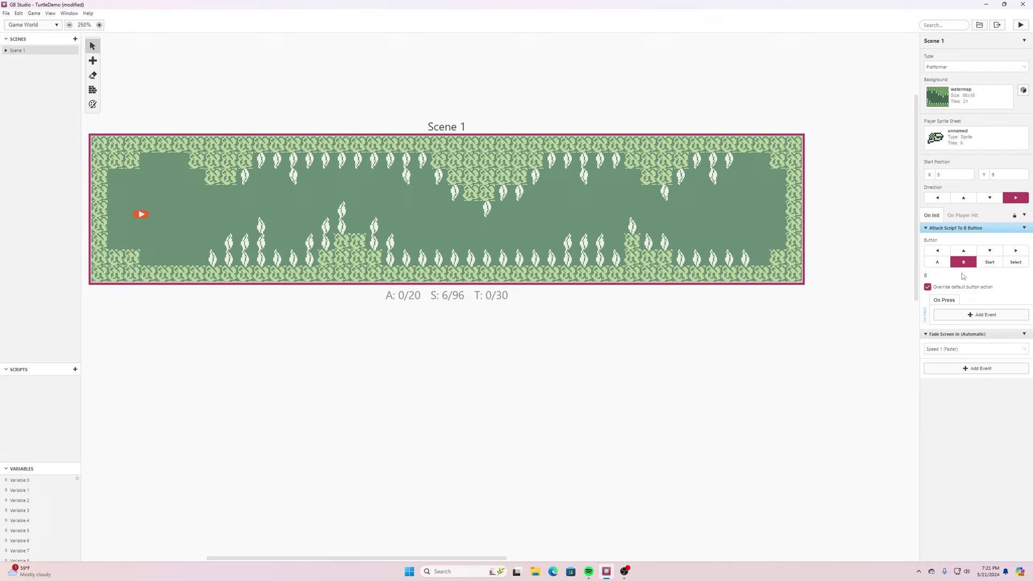
{"action": "left_click", "coordinate": [939, 263]}
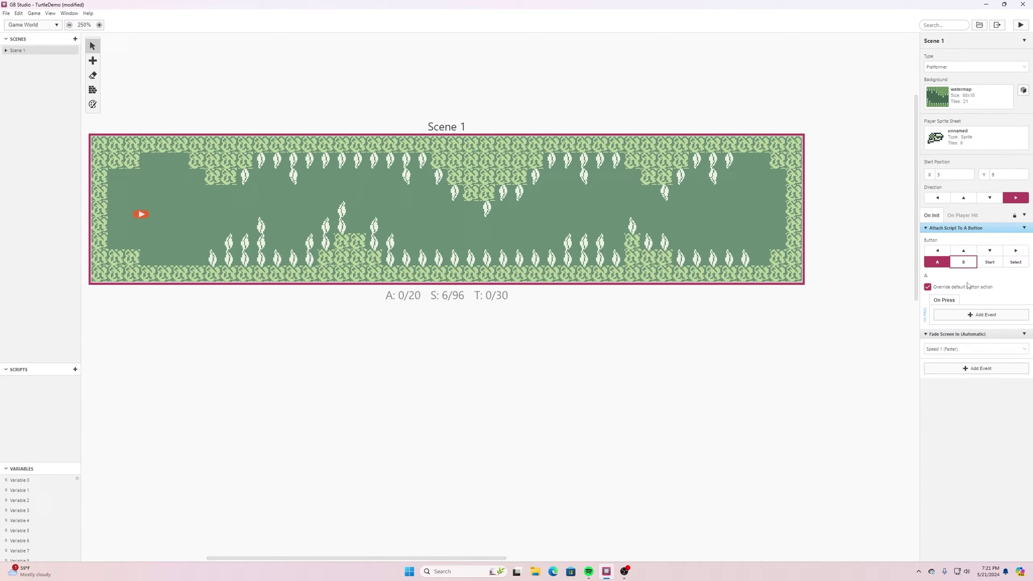
Add a Medium Player Bounce event under the A button's On Press, then save.
{"action": "left_click", "coordinate": [958, 315]}
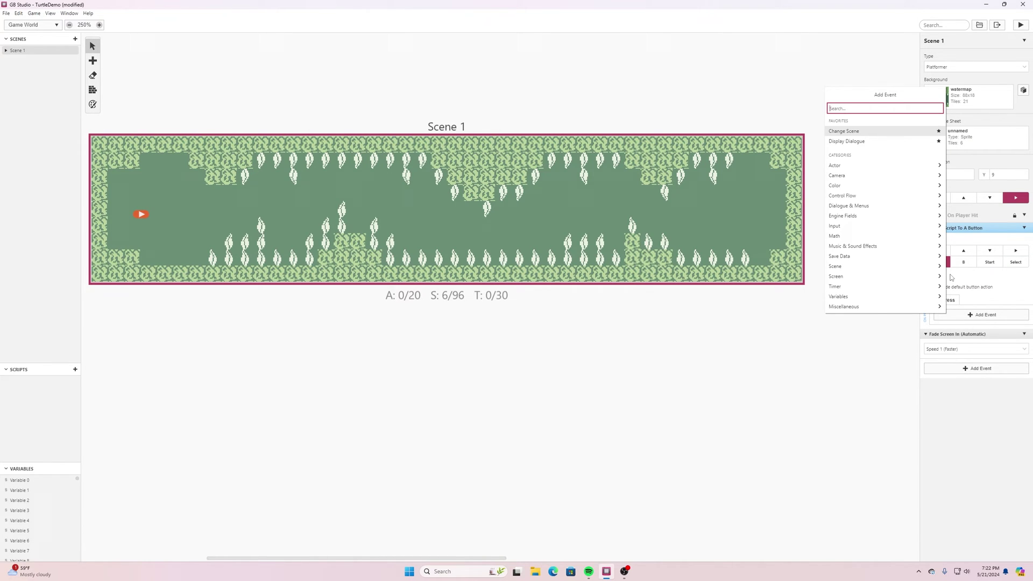
{"action": "type", "text": "bounce"}
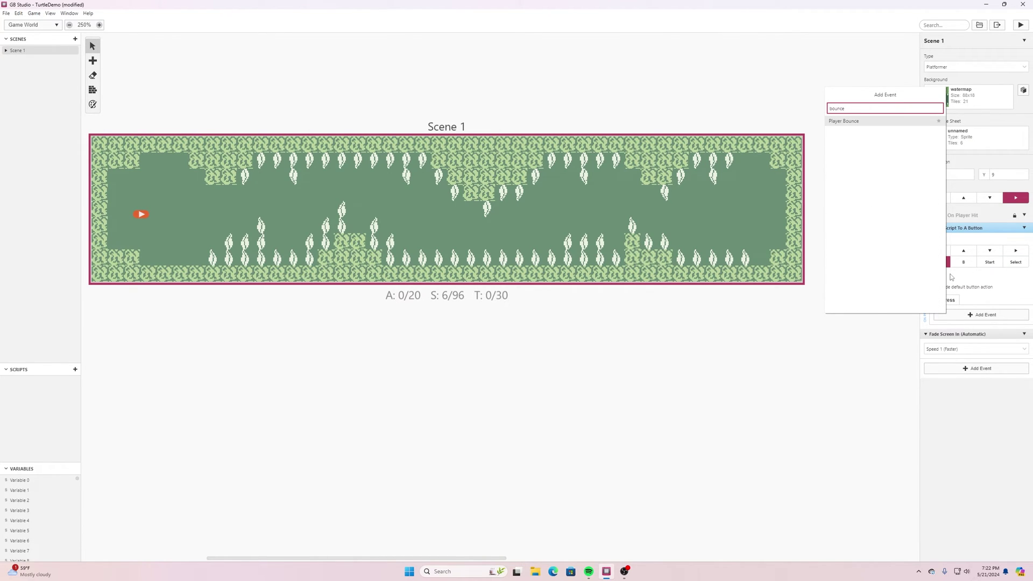
{"action": "left_click", "coordinate": [893, 121]}
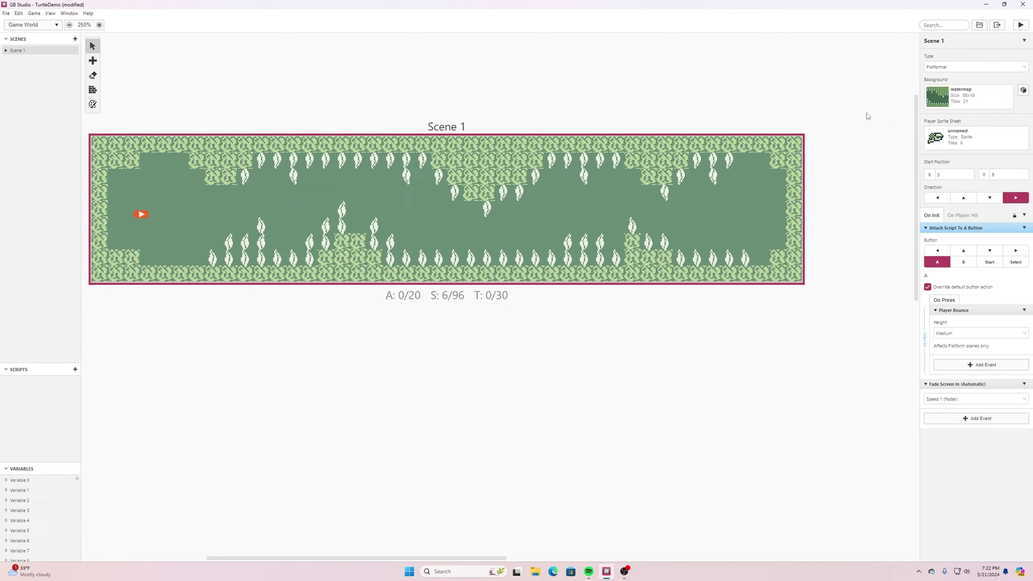
{"action": "key", "text": "ctrl+s"}
Run the game, bounce the turtle with Z, swim right to the edge and back left, then close it.
{"action": "left_click", "coordinate": [1021, 24]}
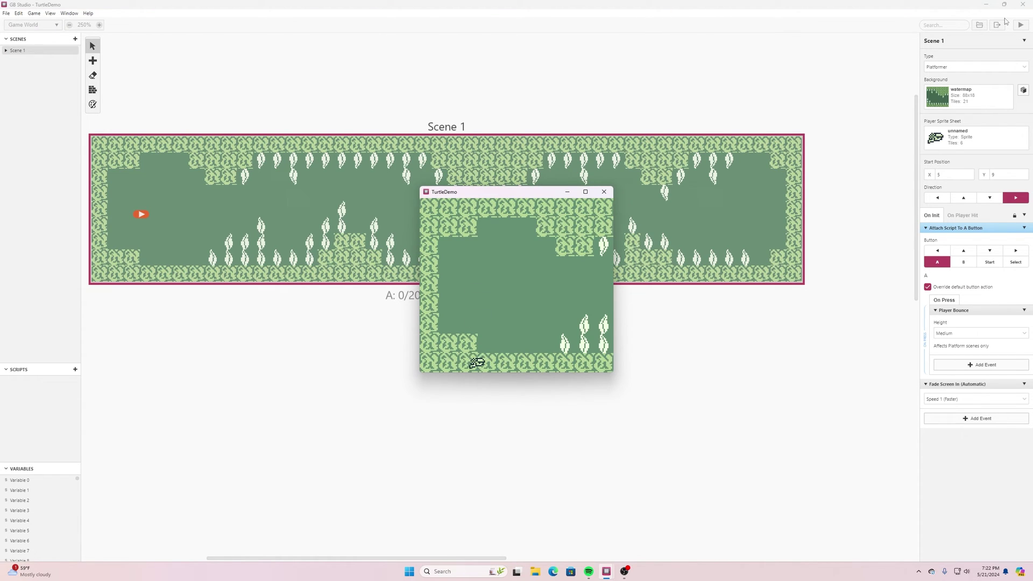
{"action": "key", "text": "z"}
{"action": "key", "text": "Right"}
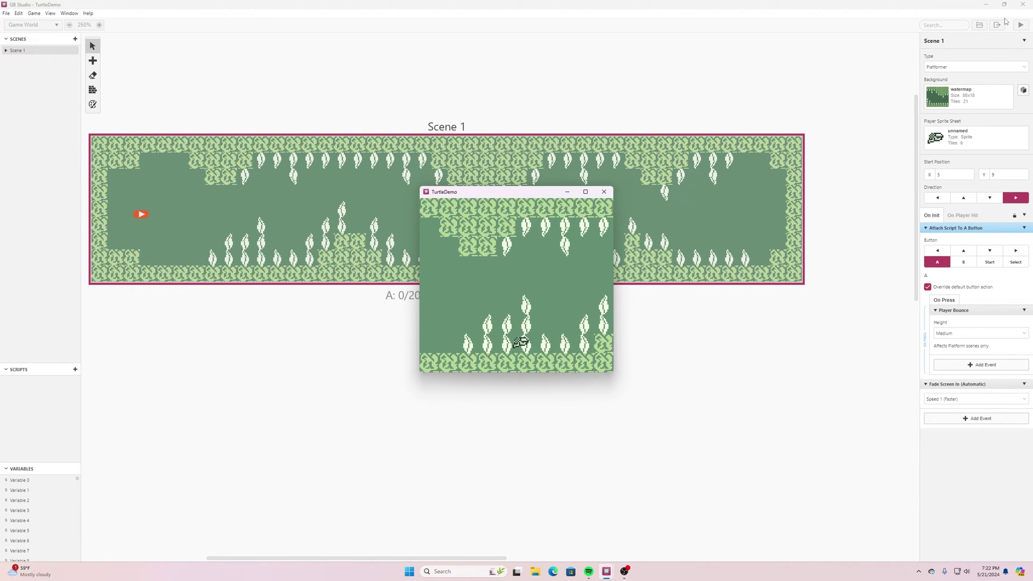
{"action": "key", "text": "Right"}
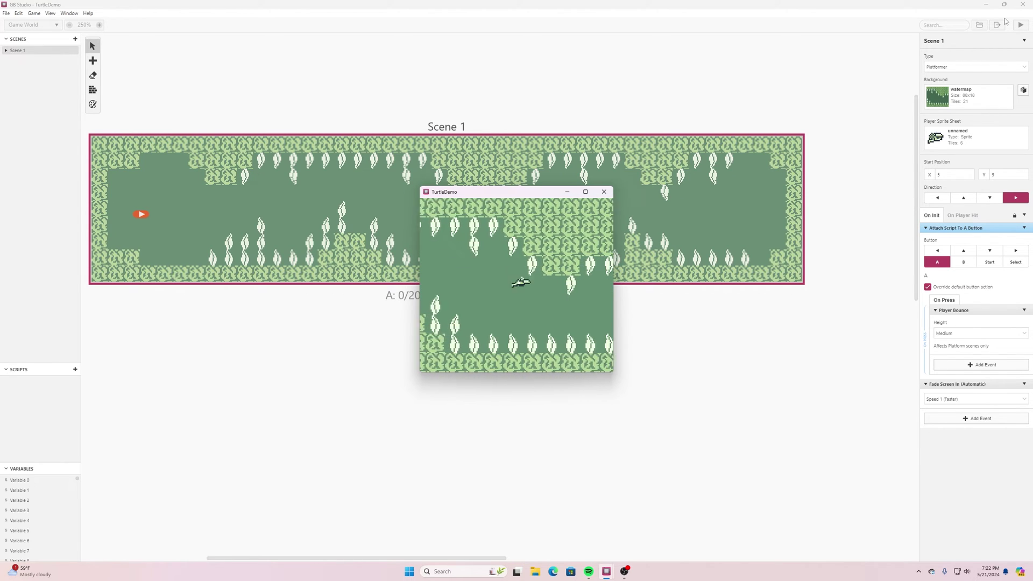
{"action": "key", "text": "Right"}
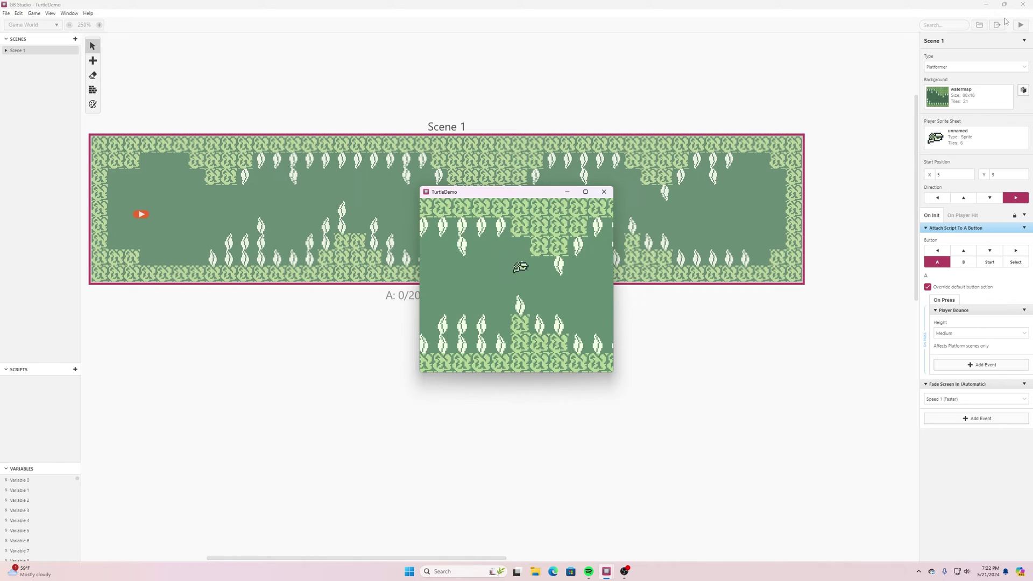
{"action": "key", "text": "Right"}
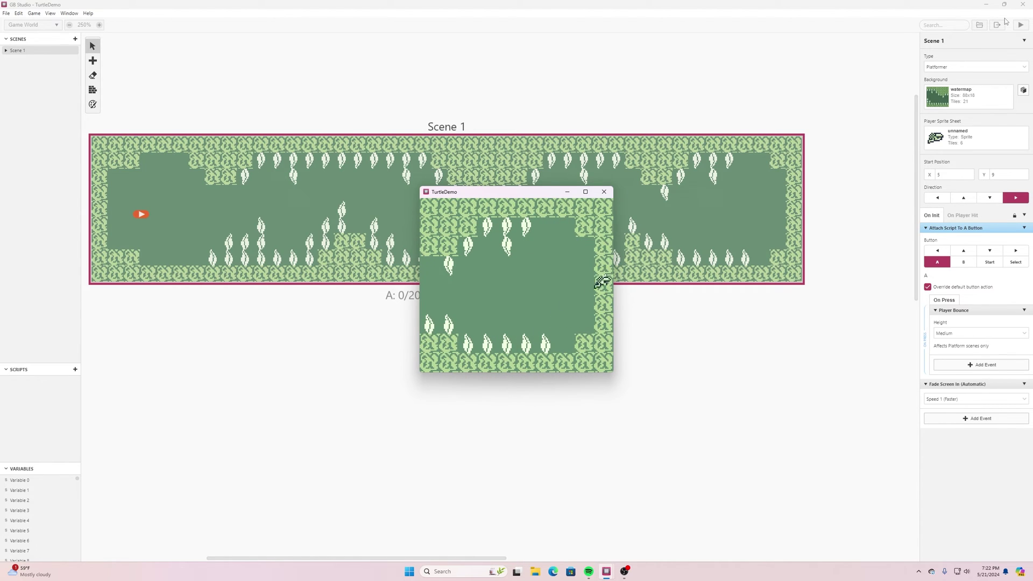
{"action": "key", "text": "Left"}
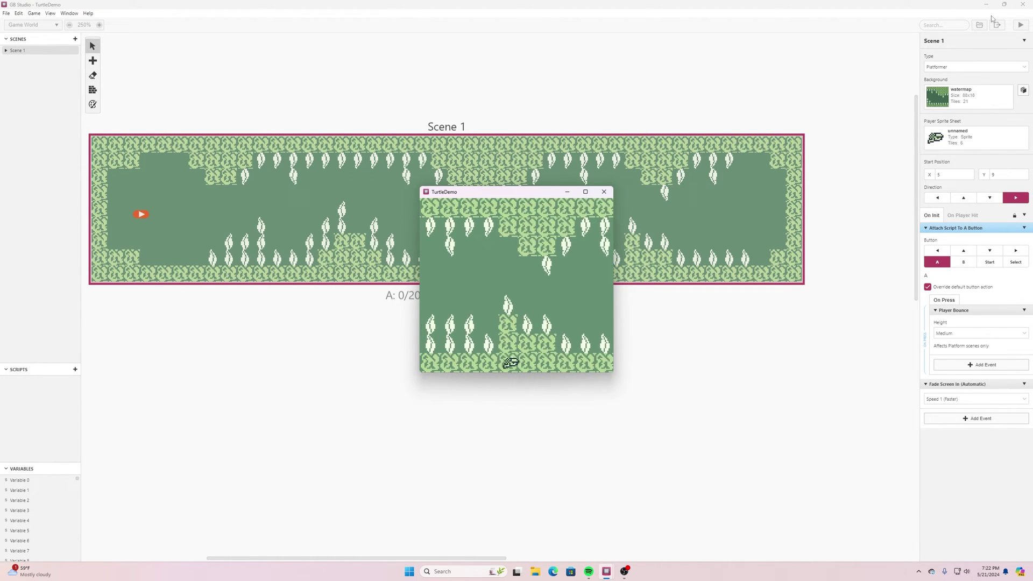
{"action": "left_click", "coordinate": [604, 194]}
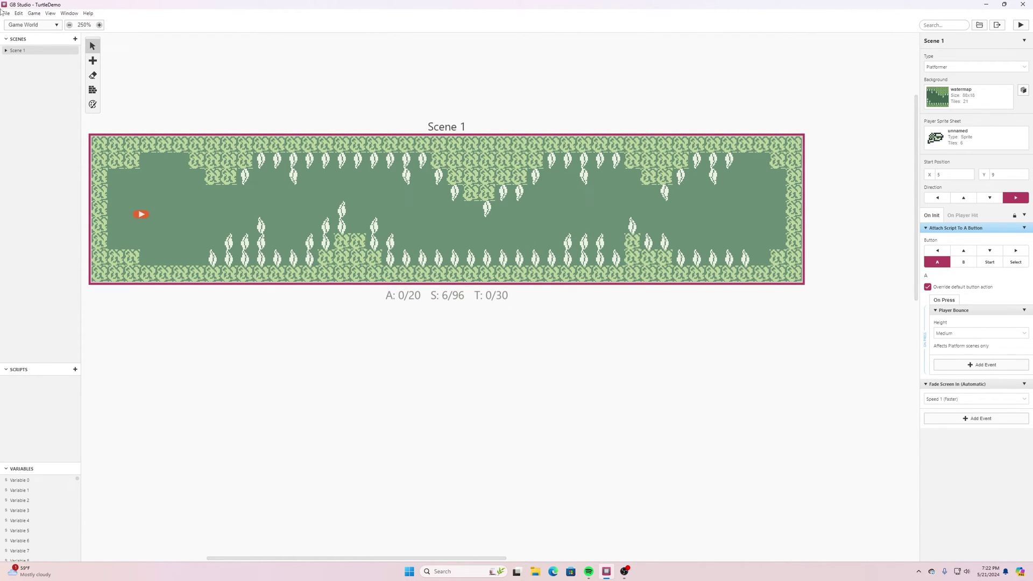
Switch to the project Settings page and scroll down to the Engine: Platformer values.
{"action": "left_click", "coordinate": [54, 28]}
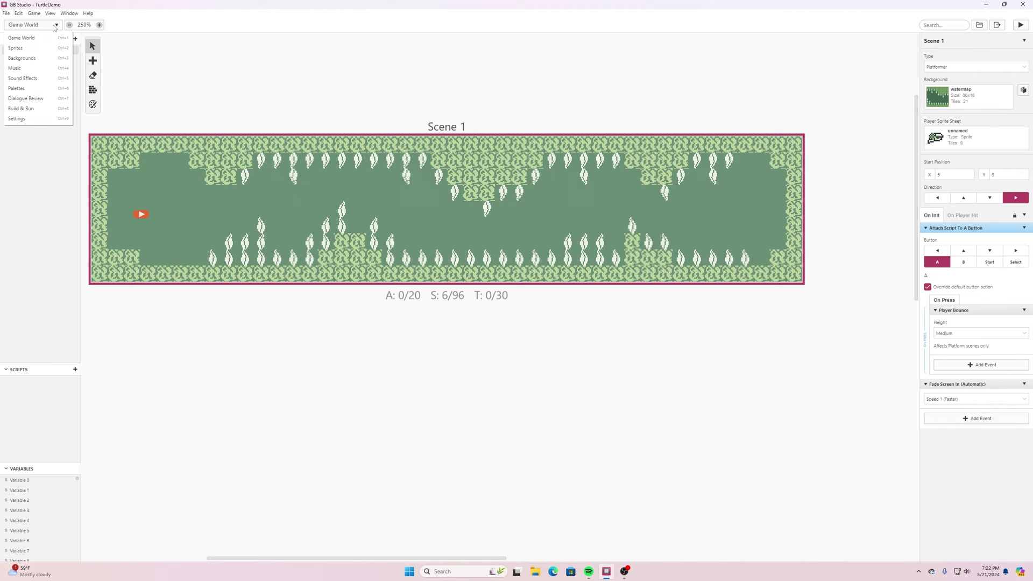
{"action": "left_click", "coordinate": [24, 119]}
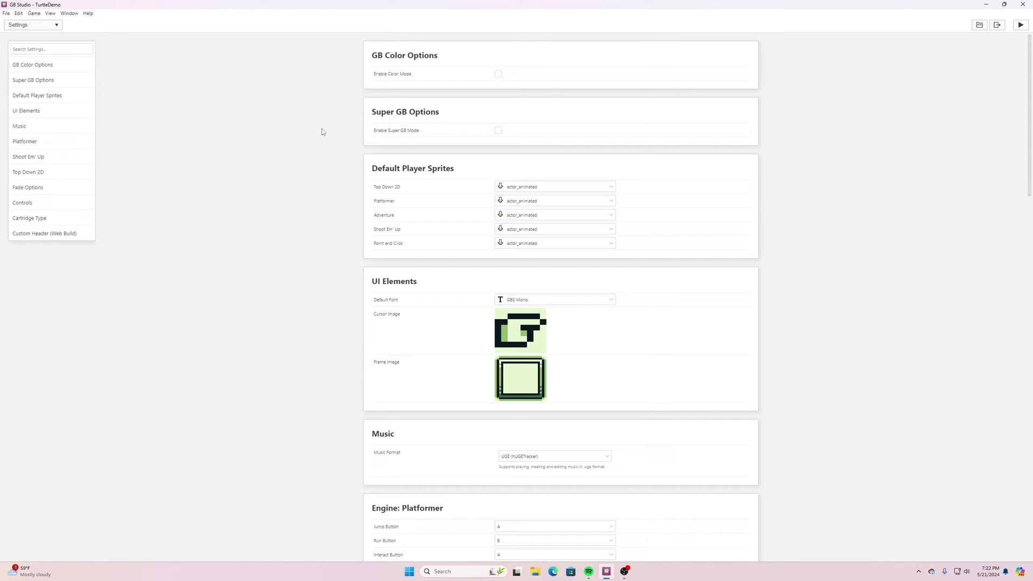
{"action": "scroll", "coordinate": [547, 249], "scroll_direction": "down", "scroll_amount": 6}
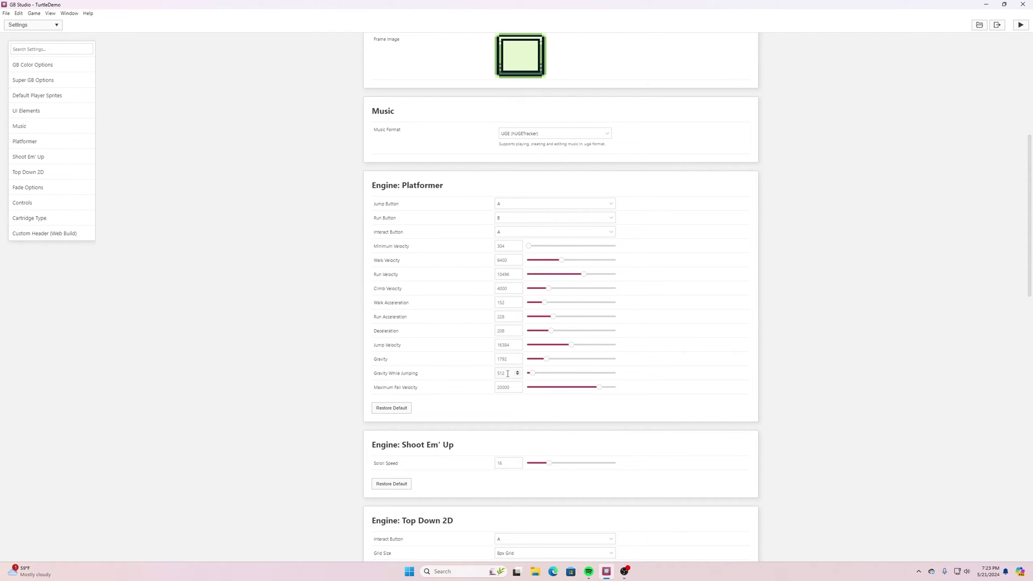
Set Gravity While Jumping and Maximum Fall Velocity to 200 each and save the project.
{"action": "left_click", "coordinate": [507, 374]}
{"action": "type", "text": "200"}
{"action": "left_click", "coordinate": [509, 387]}
{"action": "type", "text": "200"}
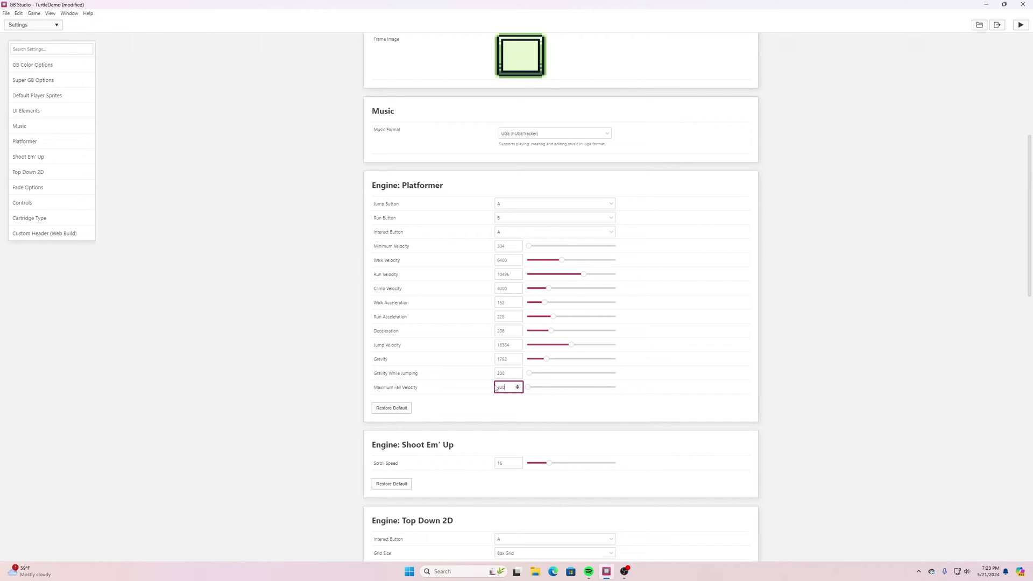
{"action": "left_click", "coordinate": [6, 13]}
{"action": "left_click", "coordinate": [65, 47]}
{"action": "left_click", "coordinate": [1021, 25]}
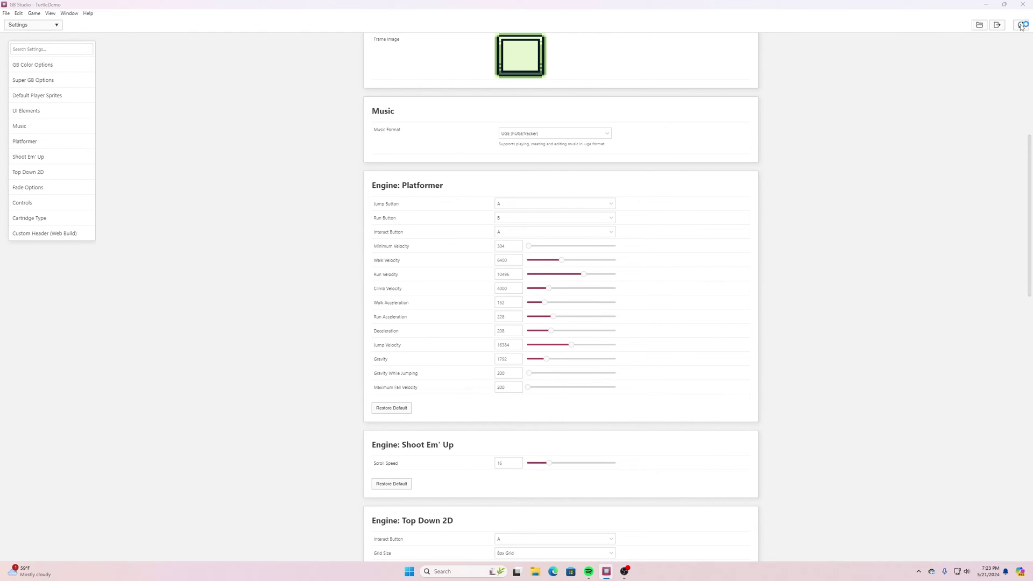
{"action": "key", "text": "Up"}
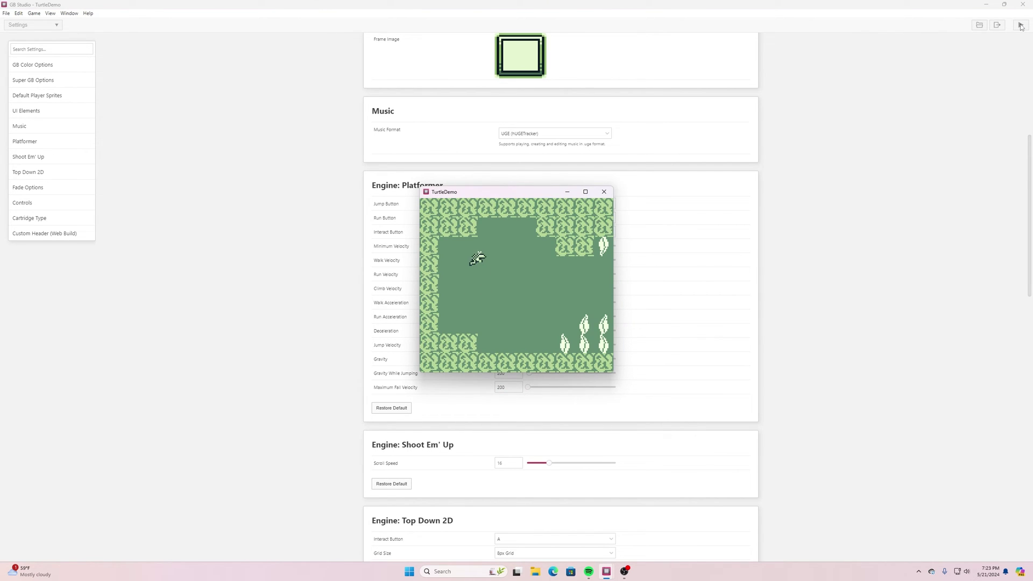
{"action": "key", "text": "Down"}
{"action": "key", "text": "Up"}
{"action": "key", "text": "Down"}
{"action": "key", "text": "Right"}
{"action": "key", "text": "Up"}
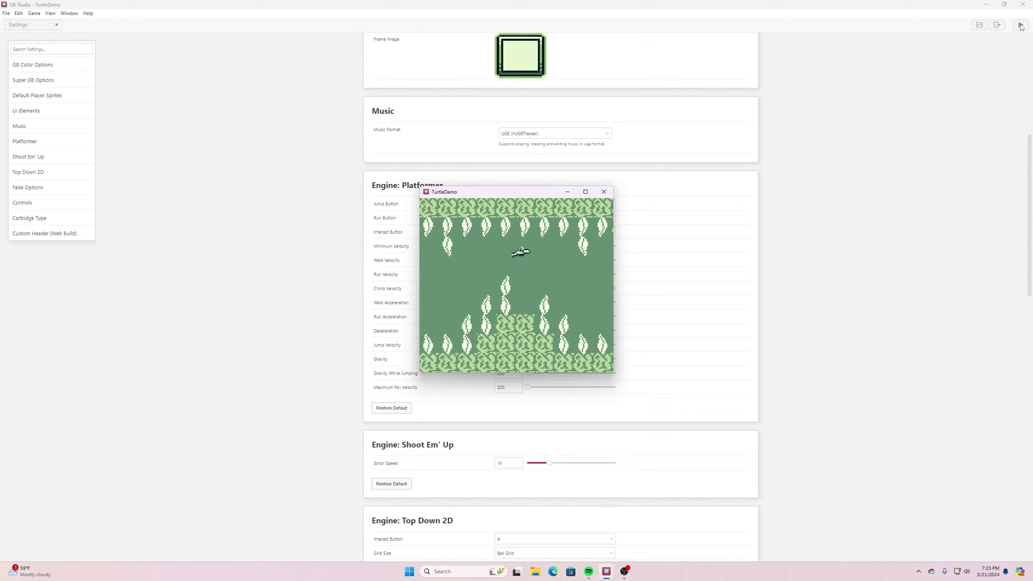
{"action": "key", "text": "Down"}
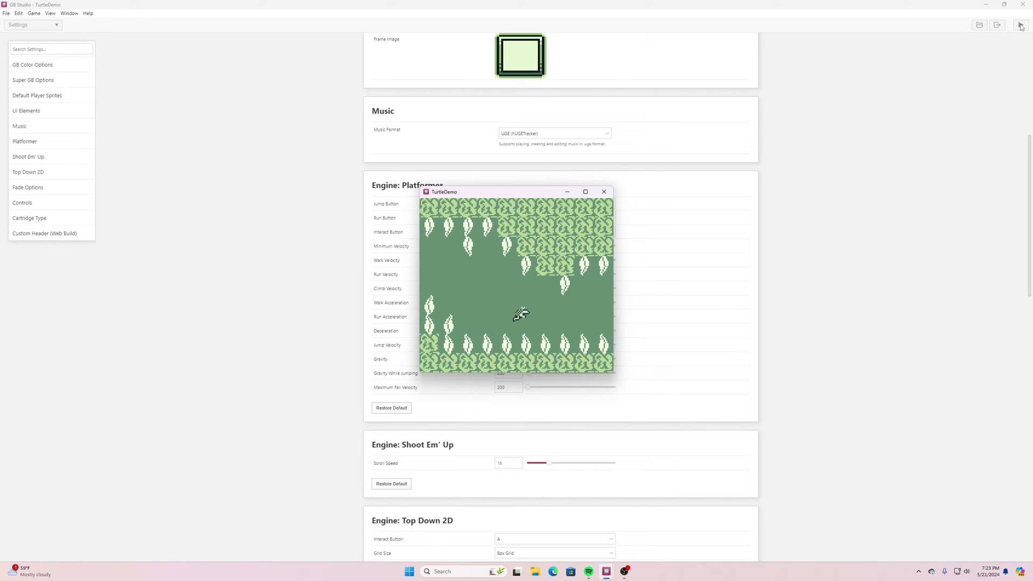
{"action": "key", "text": "Up"}
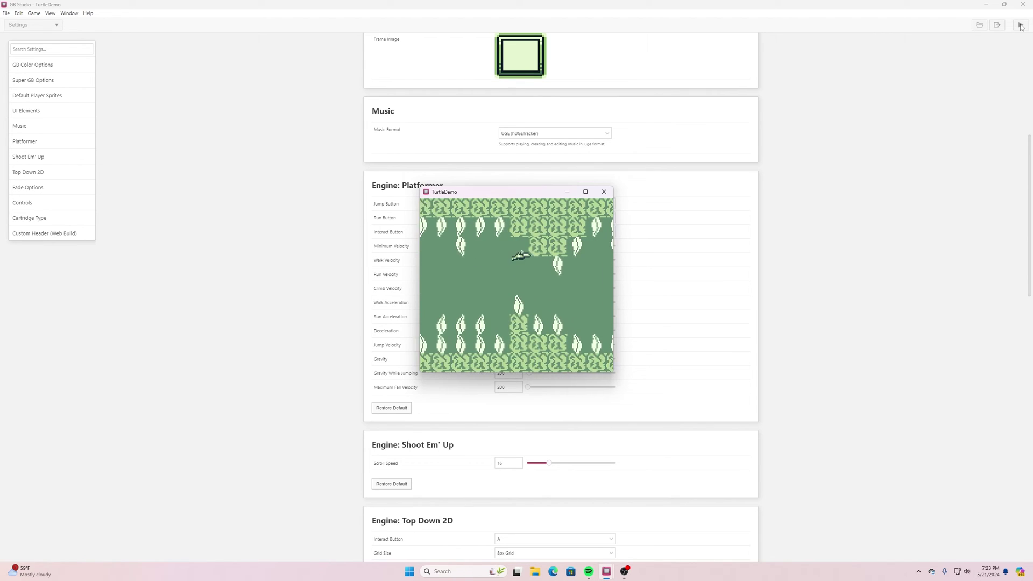
{"action": "key", "text": "Right"}
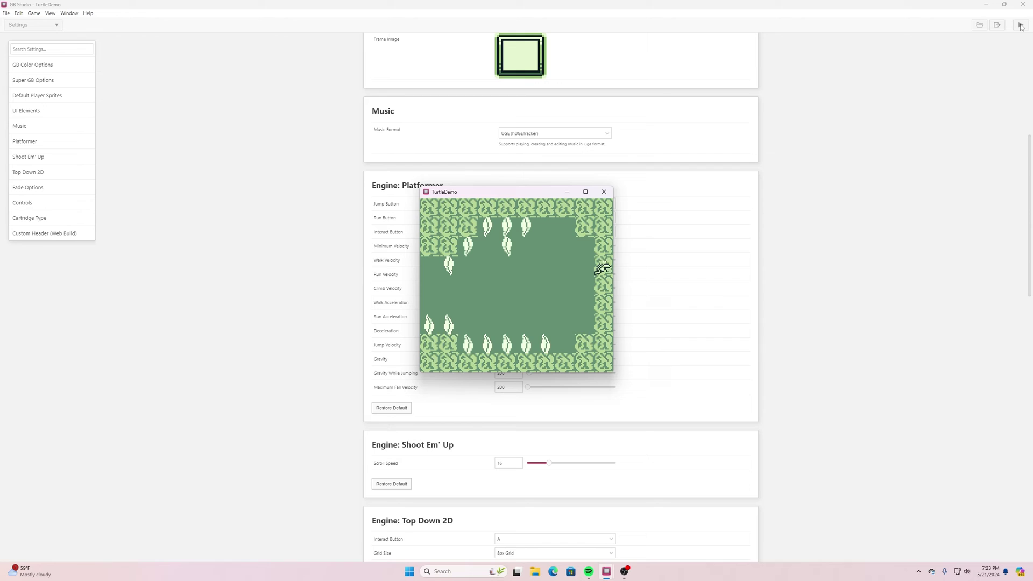
{"action": "key", "text": "Left"}
{"action": "key", "text": "Left"}
{"action": "key", "text": "Down"}
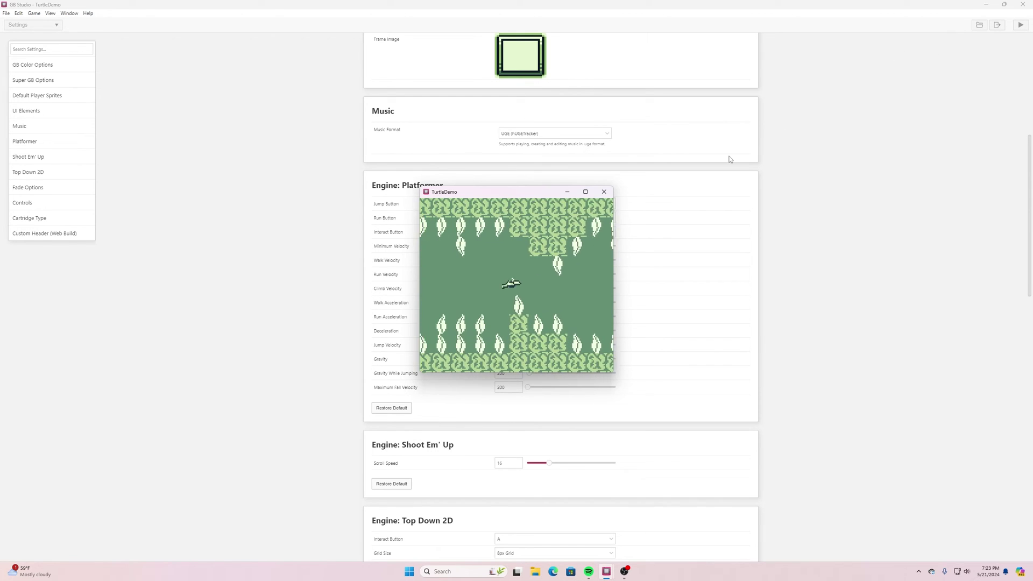
{"action": "left_click", "coordinate": [608, 195]}
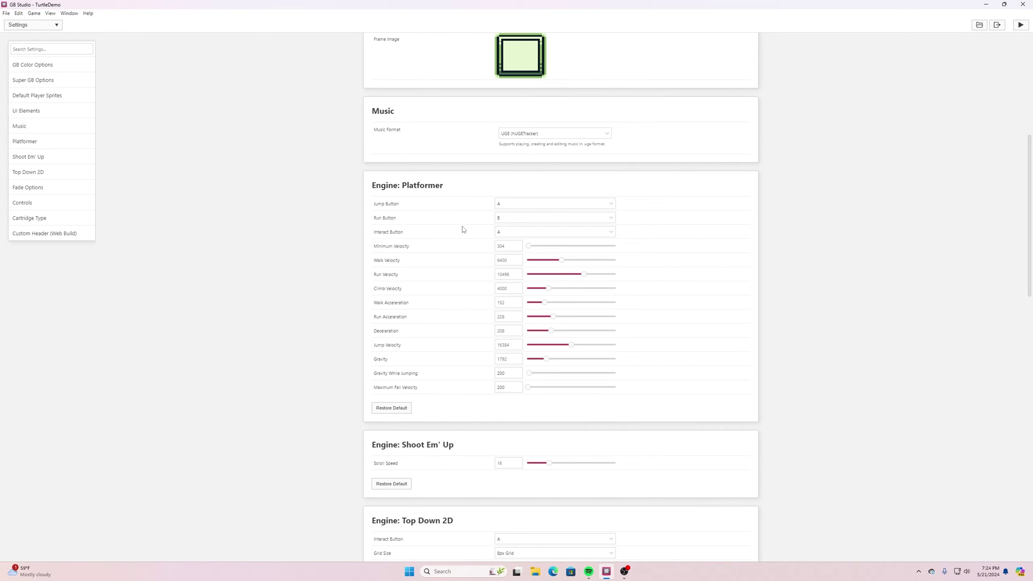
Return to the Game World view, check the Player Bounce height choices, then deselect the scene.
{"action": "scroll", "coordinate": [473, 242], "scroll_direction": "down", "scroll_amount": 1}
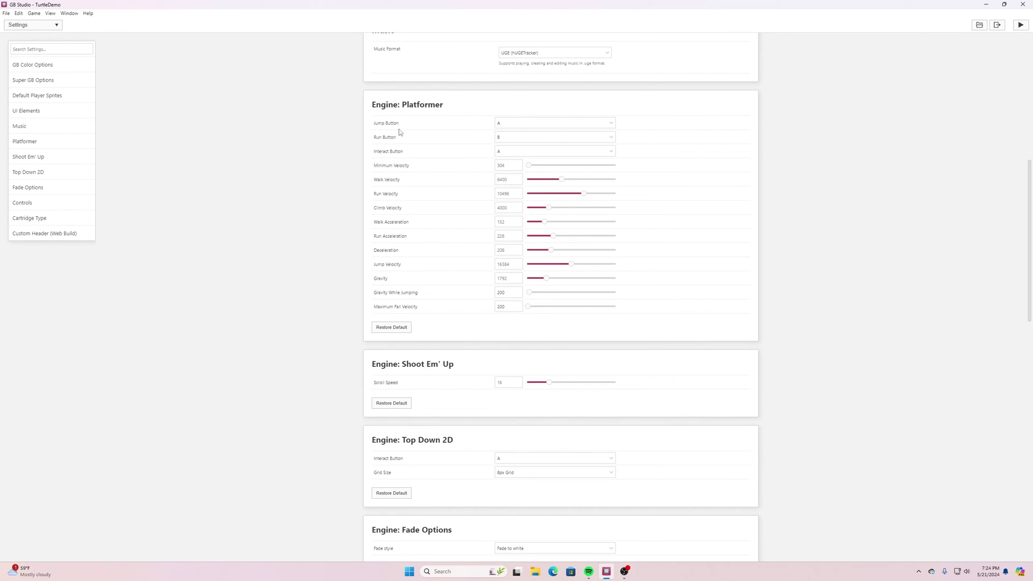
{"action": "left_click", "coordinate": [17, 25]}
{"action": "left_click", "coordinate": [35, 37]}
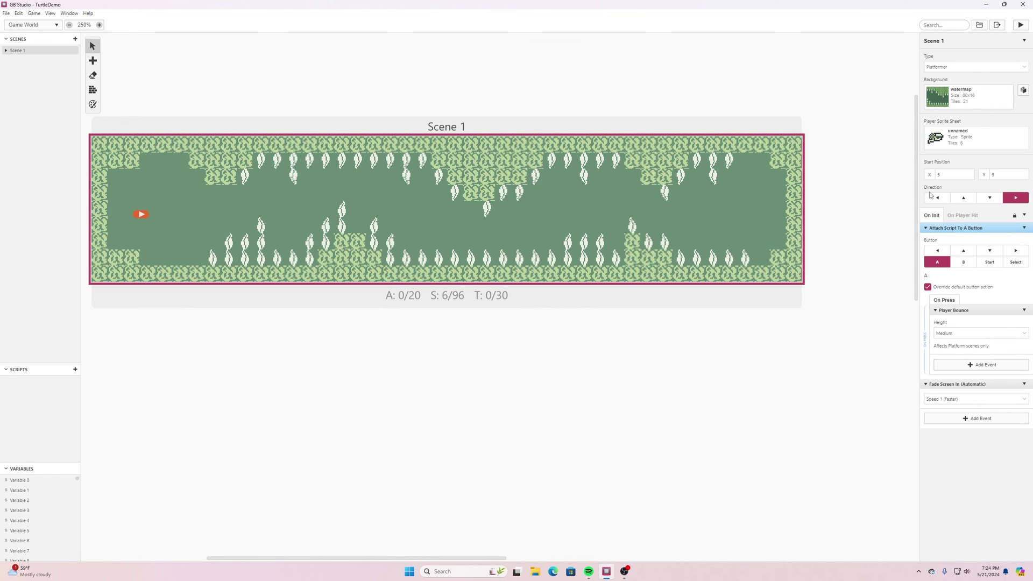
{"action": "left_click", "coordinate": [955, 333]}
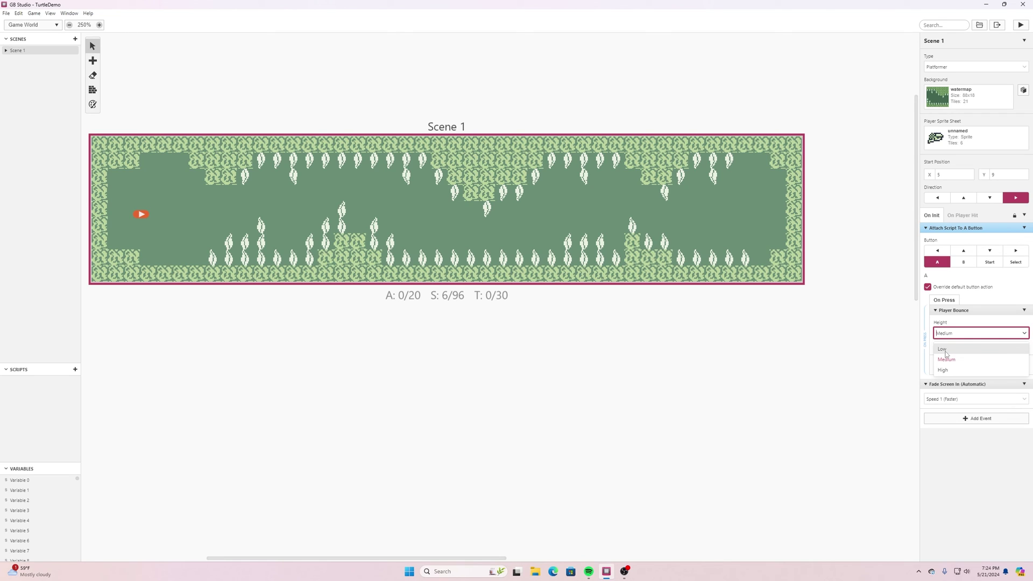
{"action": "left_click", "coordinate": [894, 373]}
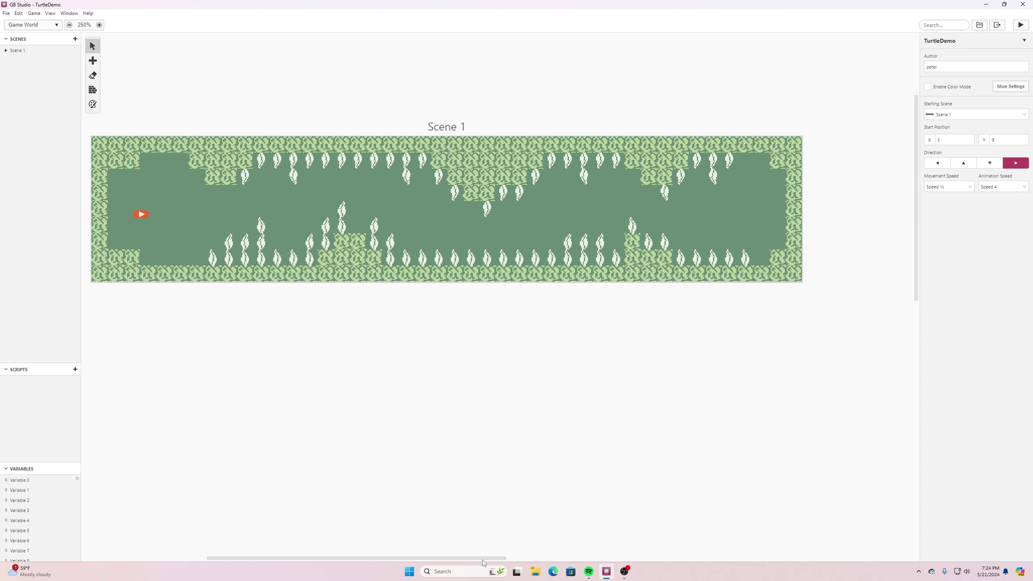
{"action": "left_click_drag", "start_coordinate": [484, 560], "coordinate": [466, 562]}
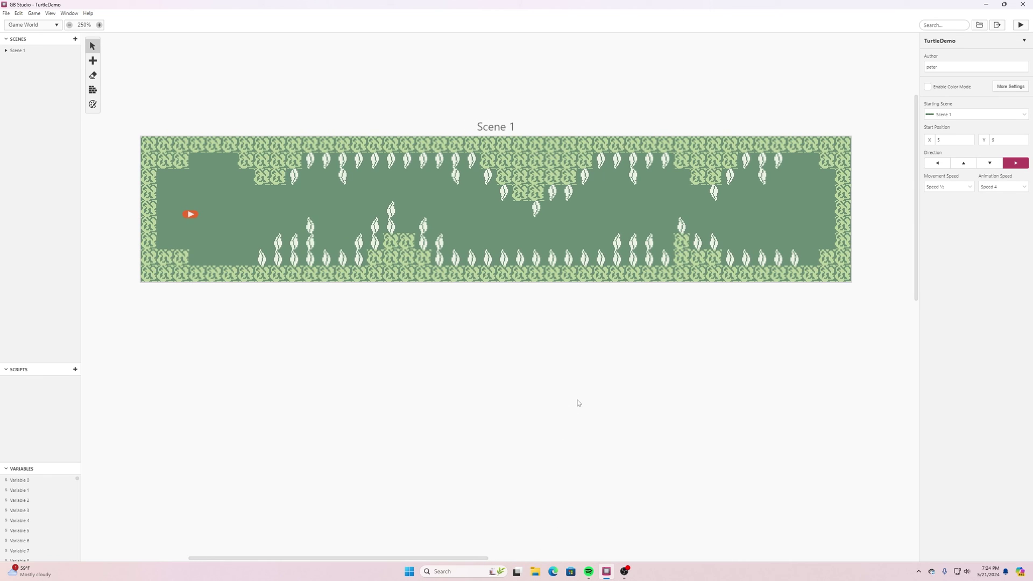